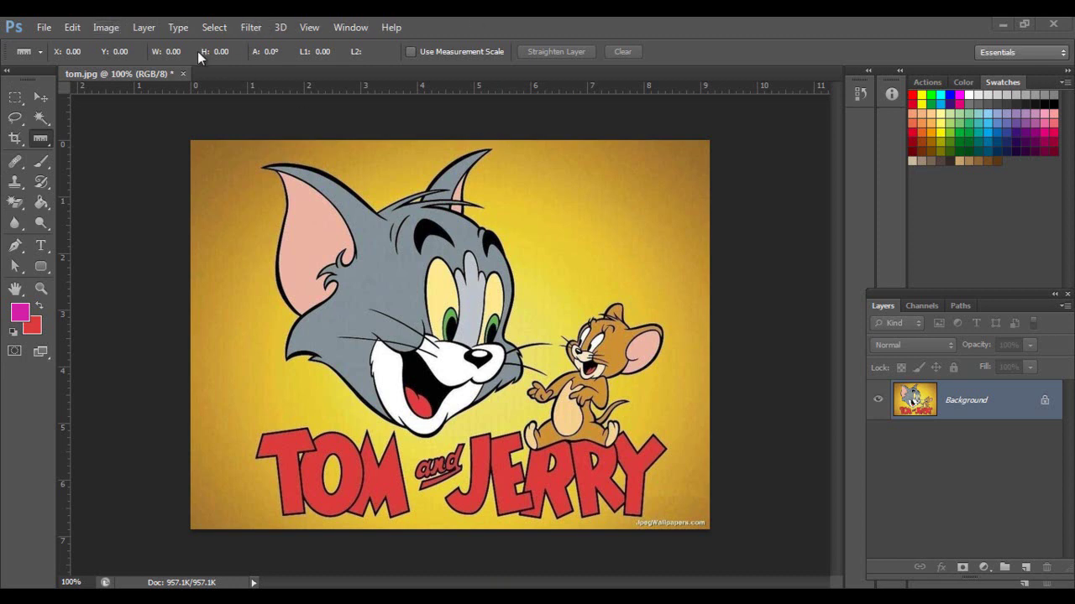
# - Try the Move and Ruler tools, then pick the Eyedropper Tool from the ruler flyout
pyautogui.rightClick(41, 144)
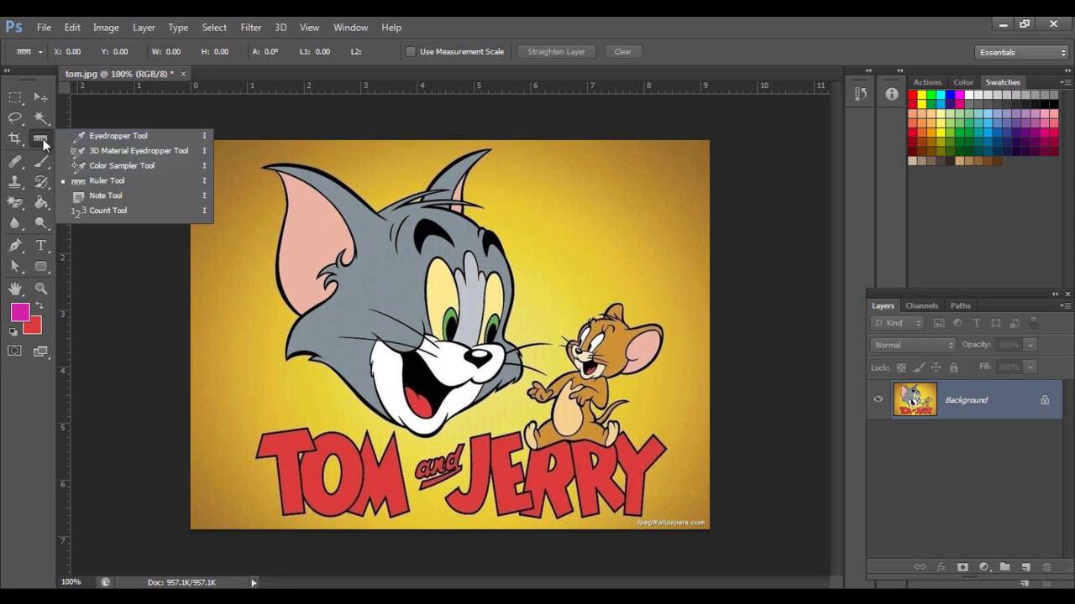
pyautogui.click(46, 97)
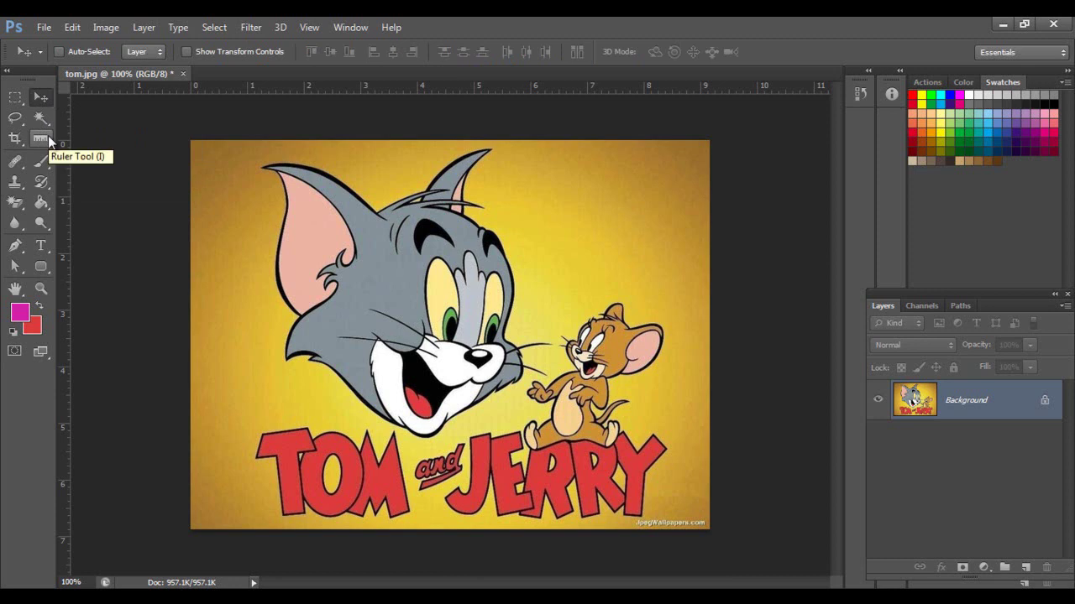
pyautogui.click(48, 135)
pyautogui.click(42, 99)
pyautogui.press('i')
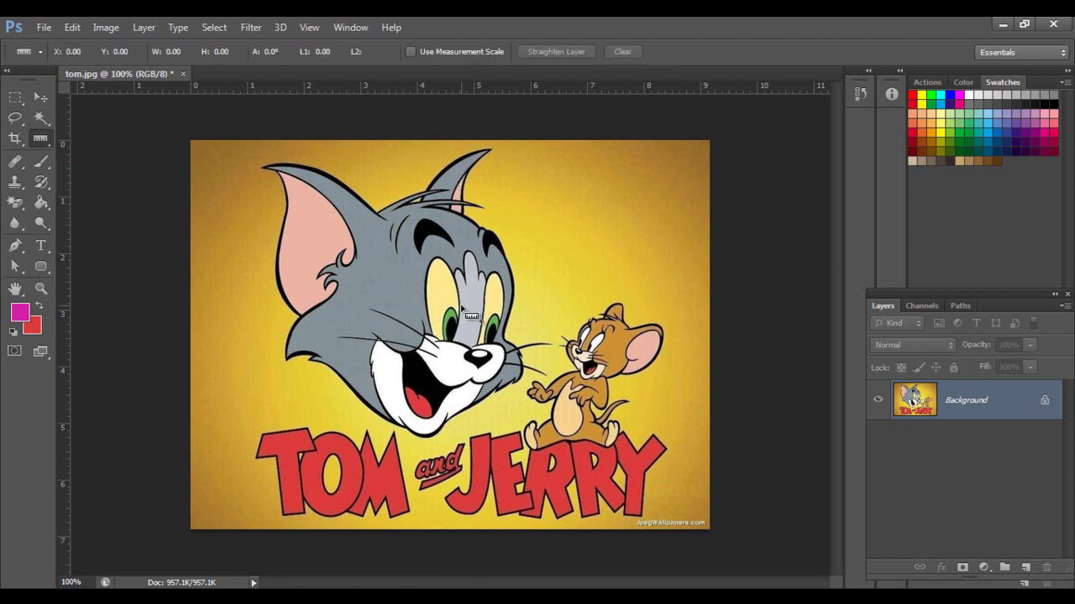
pyautogui.rightClick(40, 141)
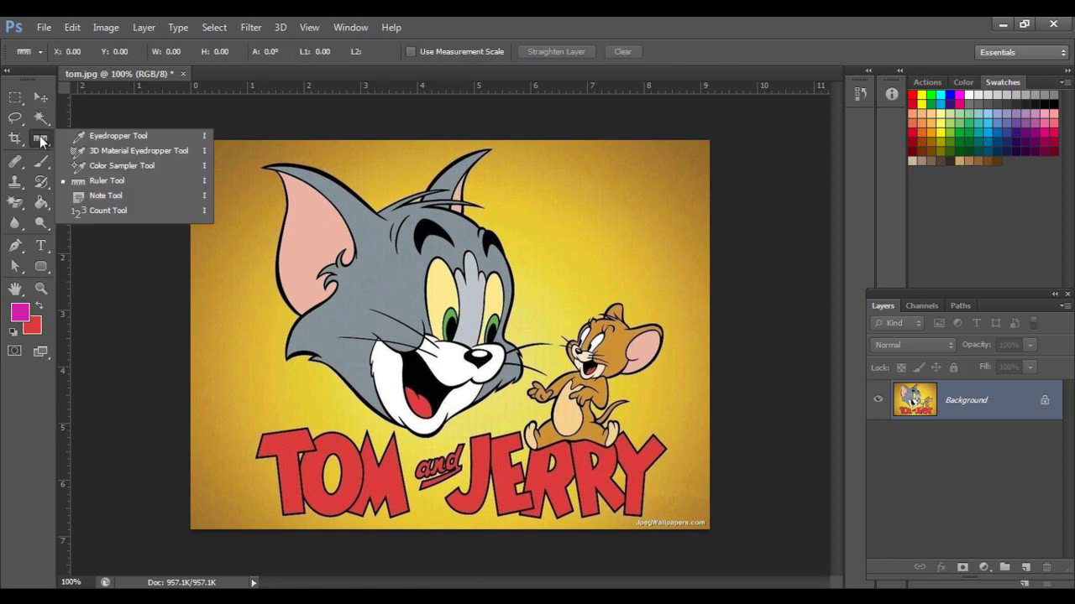
pyautogui.click(125, 138)
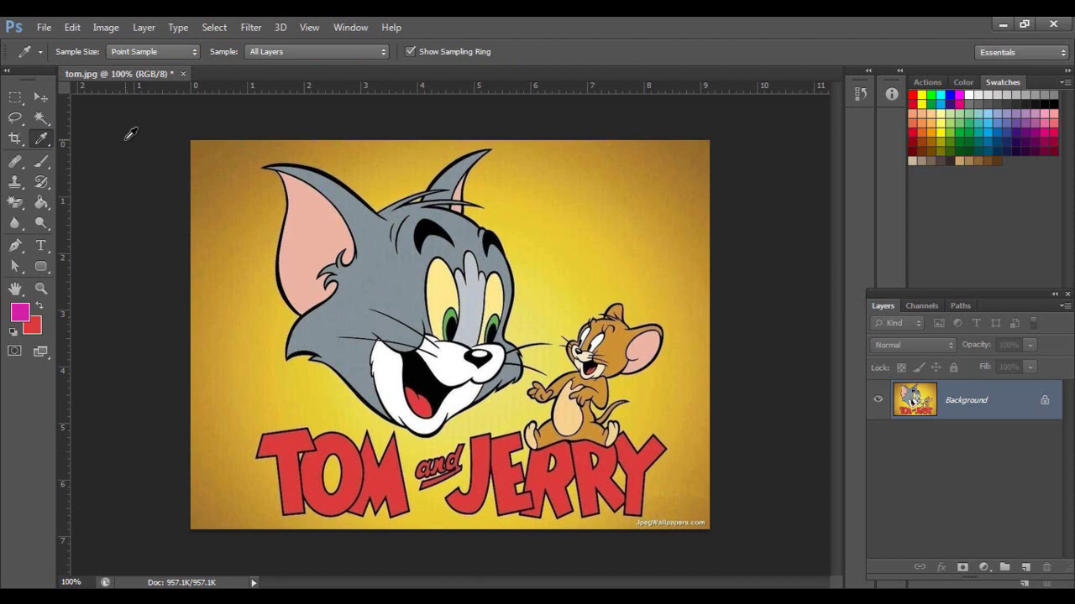
# - Sample Tom's pink ear, a golden brown, and finally the yellow background with the Eyedropper
pyautogui.rightClick(38, 141)
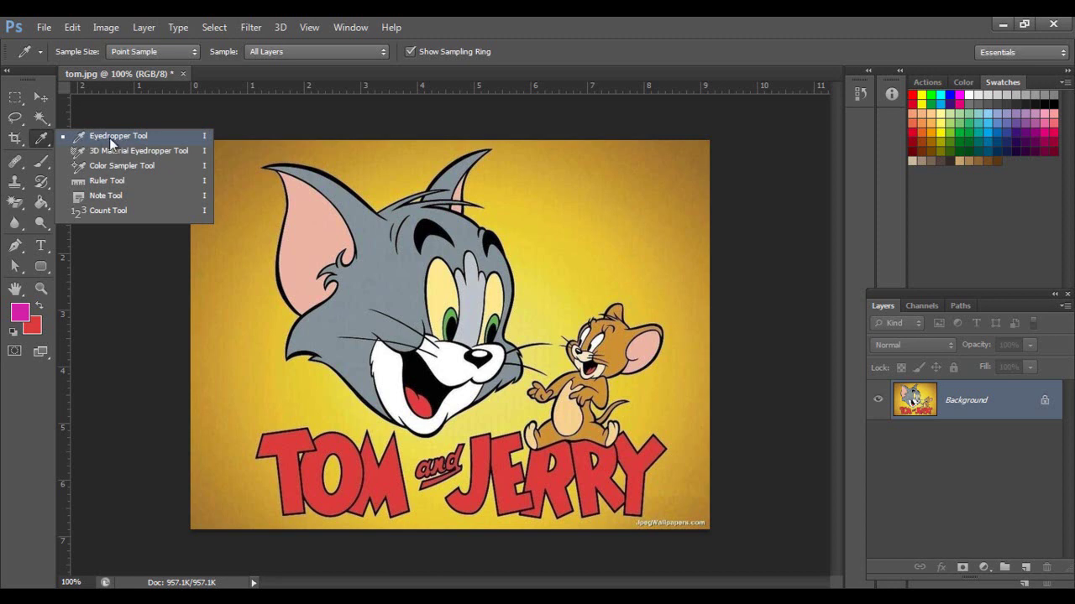
pyautogui.click(115, 136)
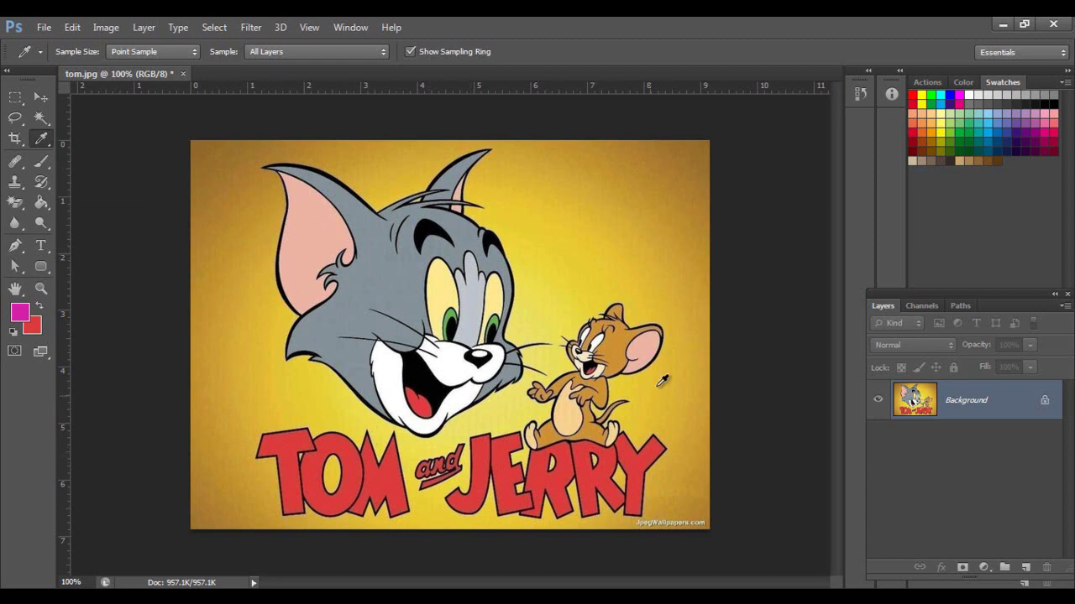
pyautogui.click(309, 261)
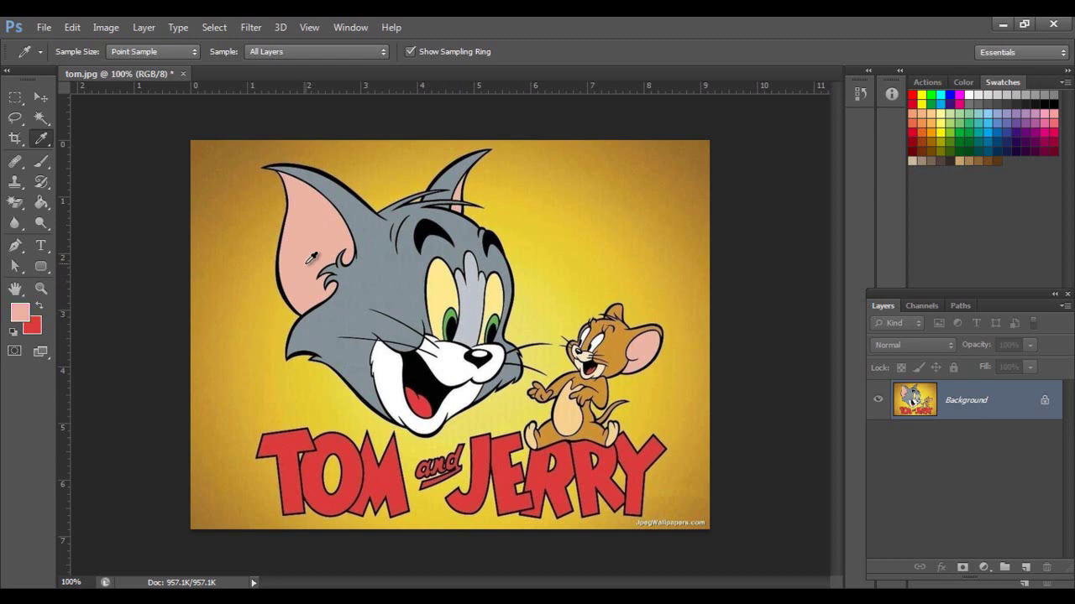
pyautogui.click(312, 257)
pyautogui.click(673, 174)
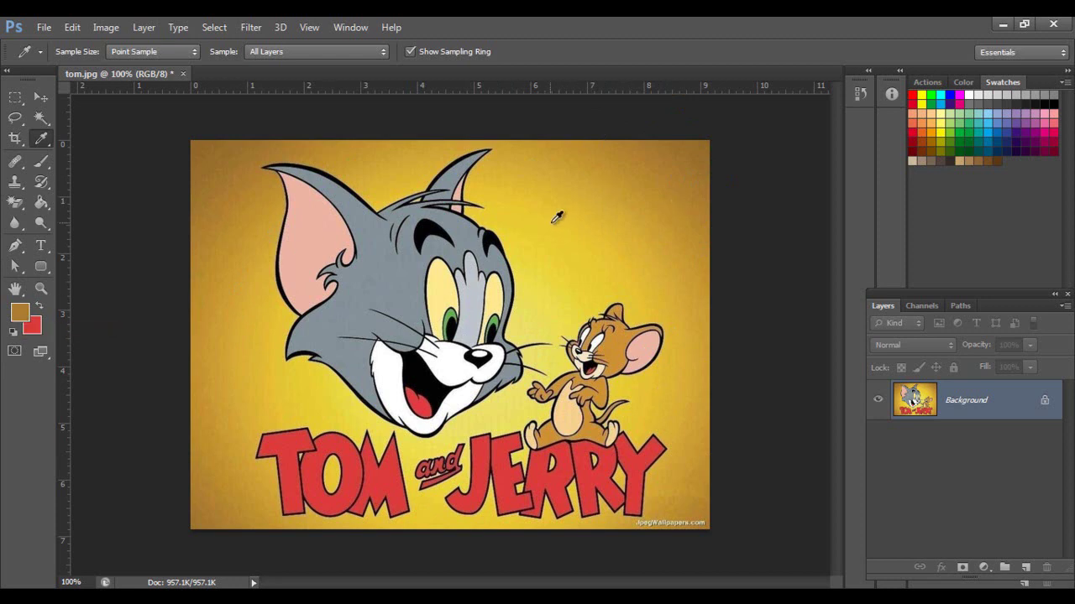
pyautogui.click(601, 217)
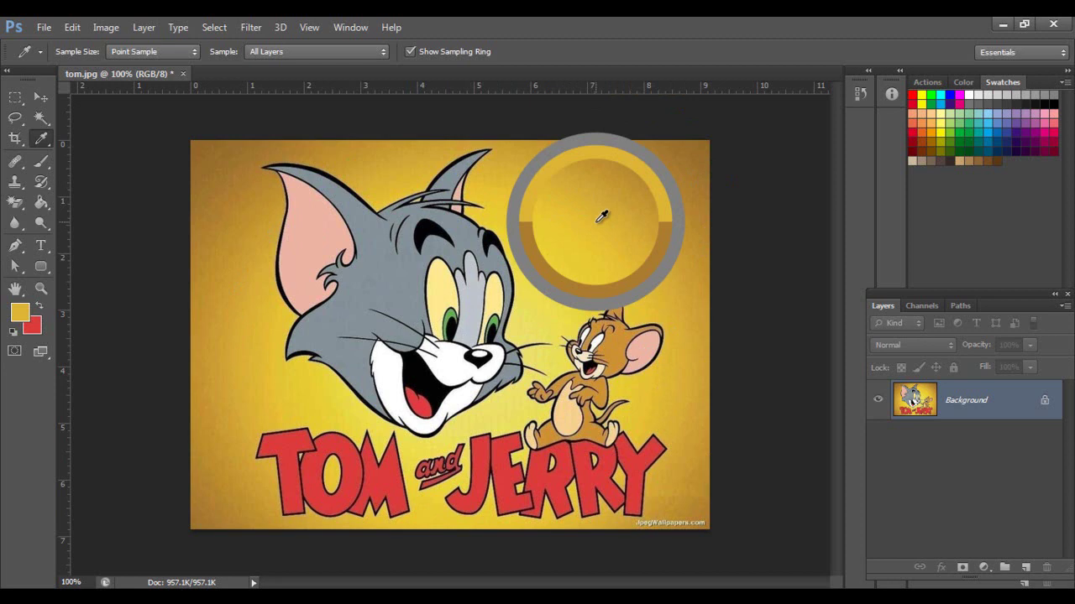
# - Drag the Eyedropper across JERRY, TOM and Tom's mouth, ending on the golden yellow background
pyautogui.moveTo(601, 216)
pyautogui.mouseDown()
pyautogui.moveTo(534, 462)
pyautogui.moveTo(424, 245)
pyautogui.moveTo(435, 424)
pyautogui.moveTo(476, 287)
pyautogui.moveTo(360, 281)
pyautogui.moveTo(324, 311)
pyautogui.moveTo(288, 429)
pyautogui.mouseUp()
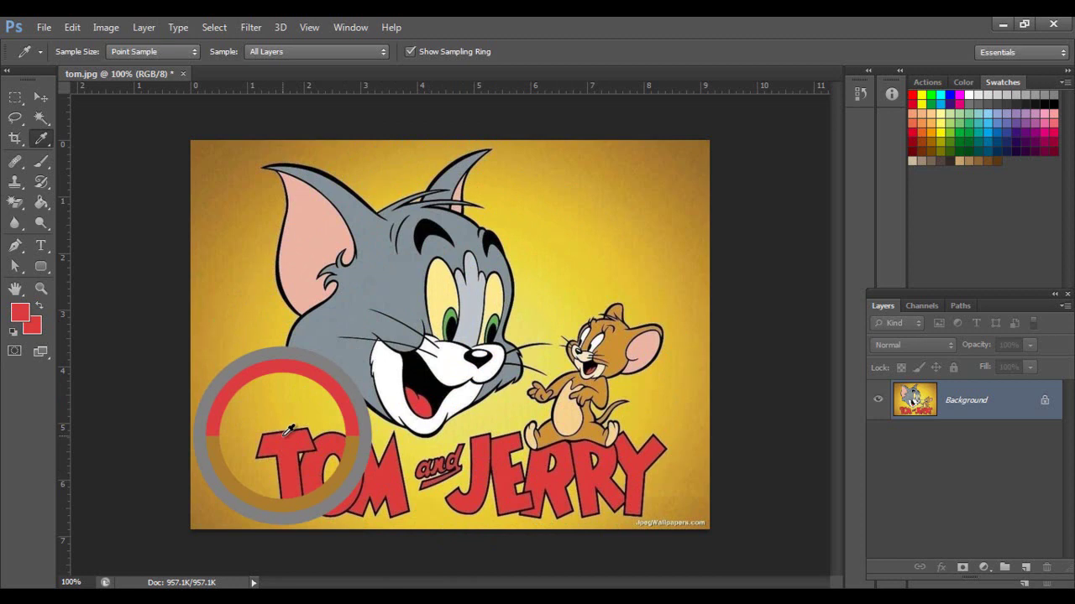
pyautogui.moveTo(288, 430)
pyautogui.mouseDown()
pyautogui.moveTo(330, 348)
pyautogui.moveTo(509, 244)
pyautogui.moveTo(444, 343)
pyautogui.moveTo(430, 395)
pyautogui.moveTo(643, 233)
pyautogui.moveTo(552, 221)
pyautogui.moveTo(576, 233)
pyautogui.moveTo(451, 312)
pyautogui.moveTo(449, 346)
pyautogui.mouseUp()
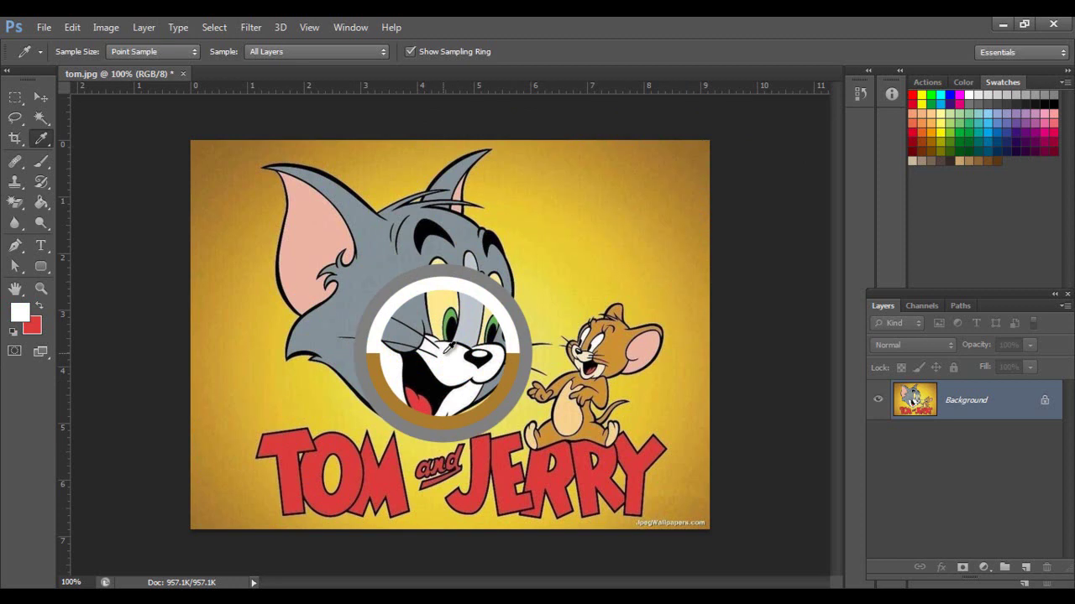
pyautogui.moveTo(449, 347); pyautogui.dragTo(450, 347)
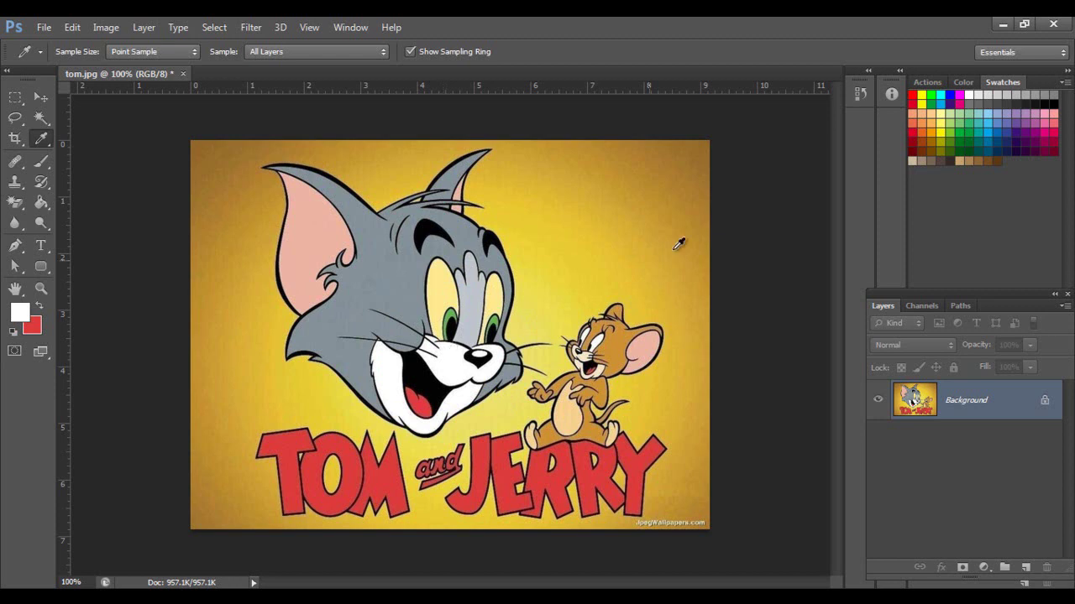
pyautogui.moveTo(632, 191)
pyautogui.mouseDown()
pyautogui.moveTo(626, 264)
pyautogui.moveTo(395, 185)
pyautogui.moveTo(435, 220)
pyautogui.mouseUp()
# - Paint a black Brush dot beside Tom's ear, then Alt-click the red T to sample it
pyautogui.click(40, 161)
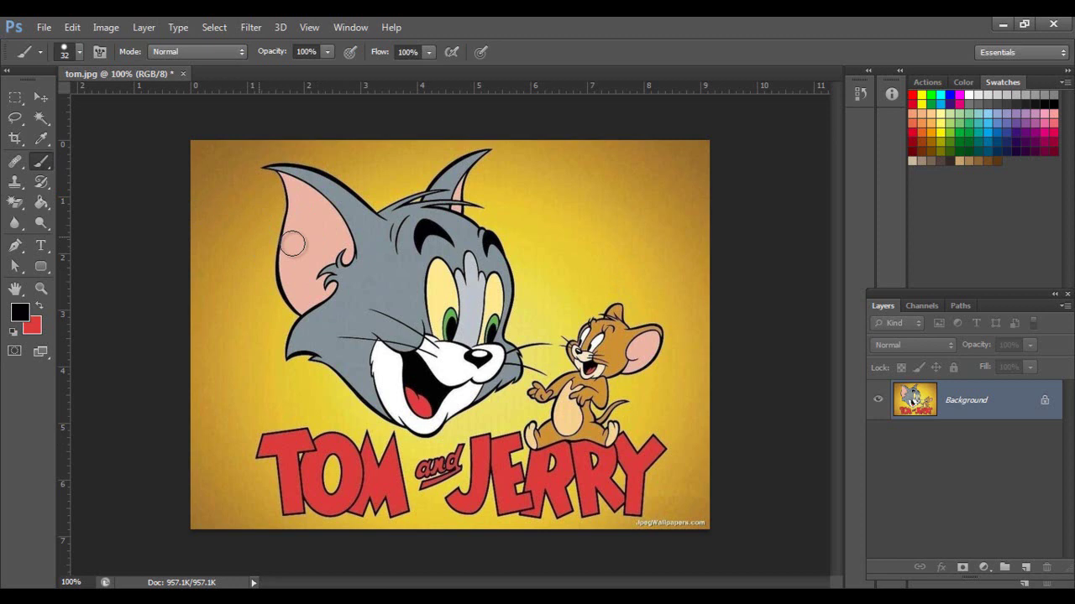
pyautogui.press('alt')
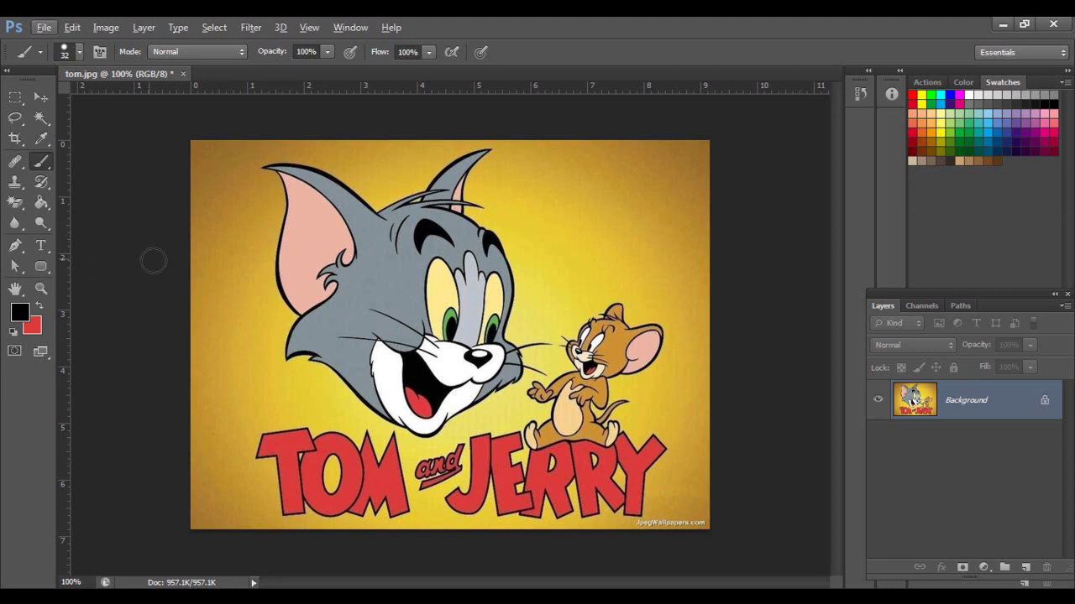
pyautogui.click(271, 255)
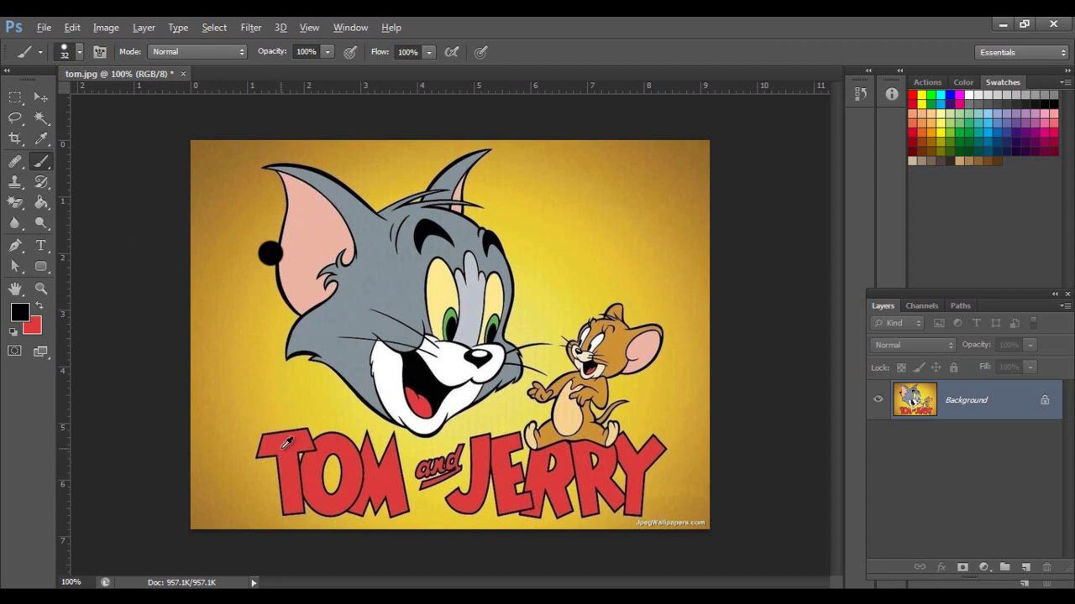
pyautogui.keyDown('alt'); pyautogui.click(287, 440); pyautogui.keyUp('alt')
# - With the Eyedropper, sample the left yellow background and the red TOM letters
pyautogui.click(41, 139)
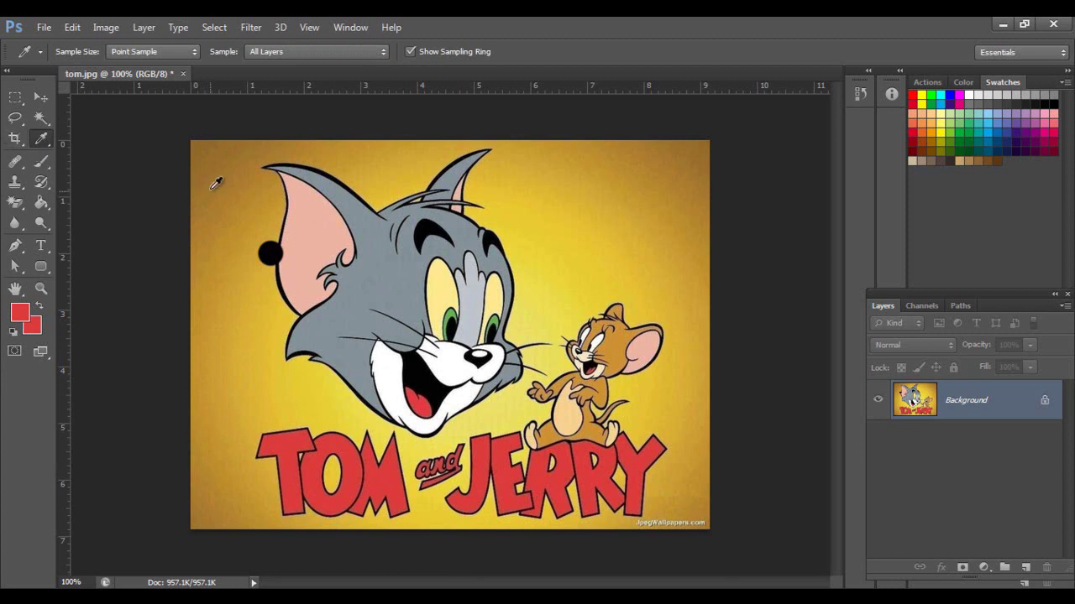
pyautogui.click(208, 374)
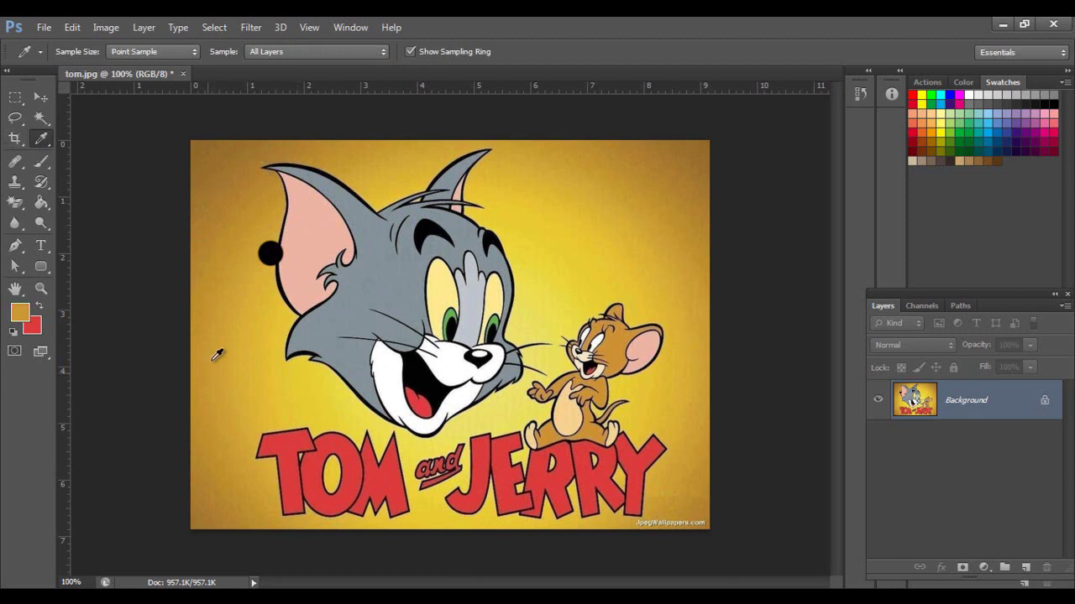
pyautogui.click(280, 432)
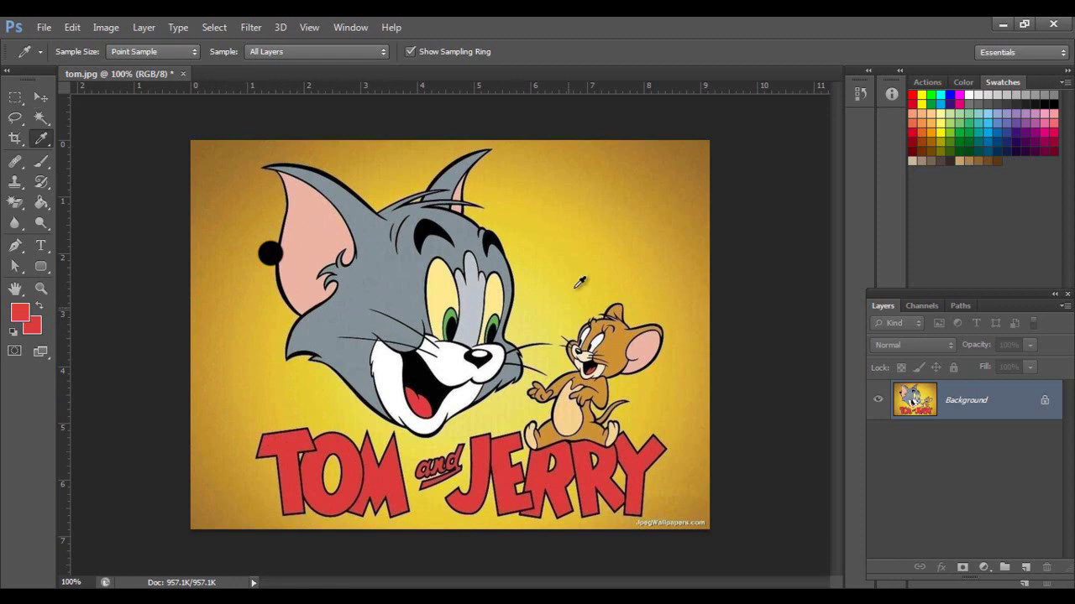
# - Keep Sample Size at Point Sample and sample the yellow background beside Tom's face
pyautogui.click(157, 52)
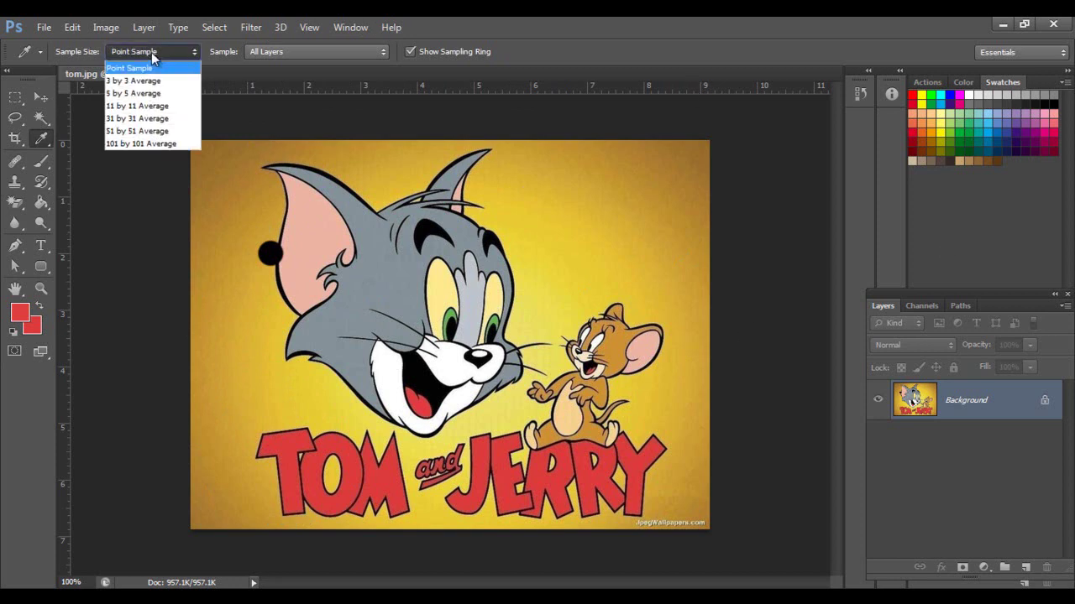
pyautogui.click(151, 52)
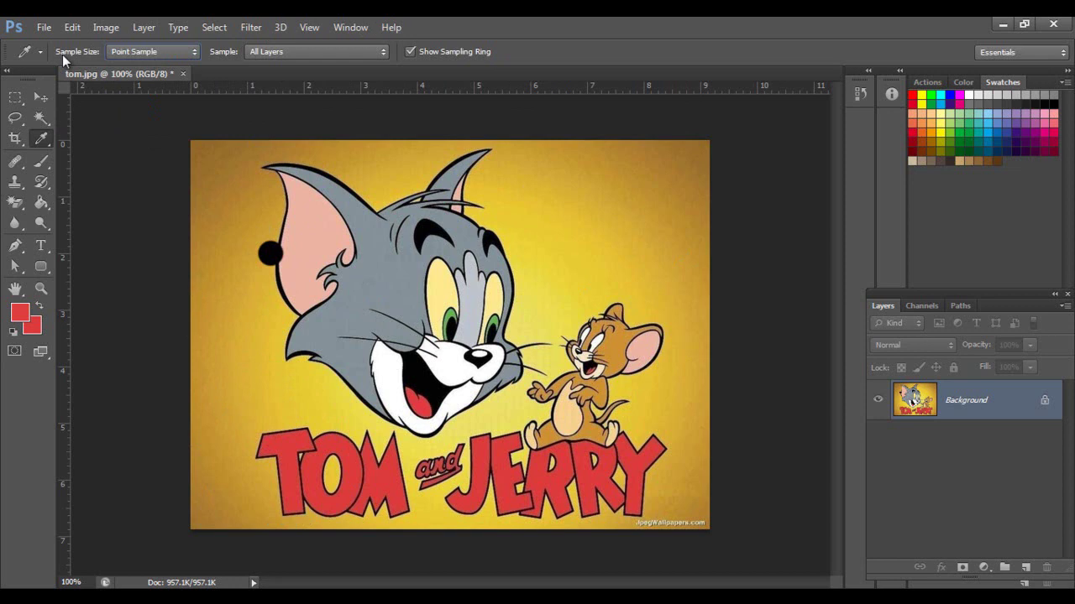
pyautogui.click(144, 53)
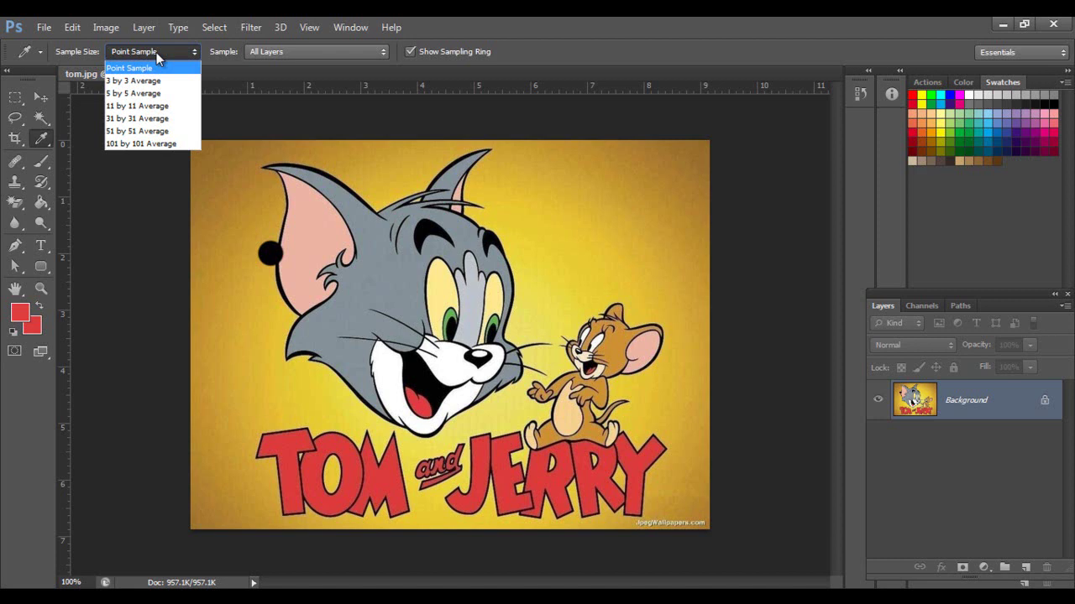
pyautogui.click(156, 52)
pyautogui.click(237, 314)
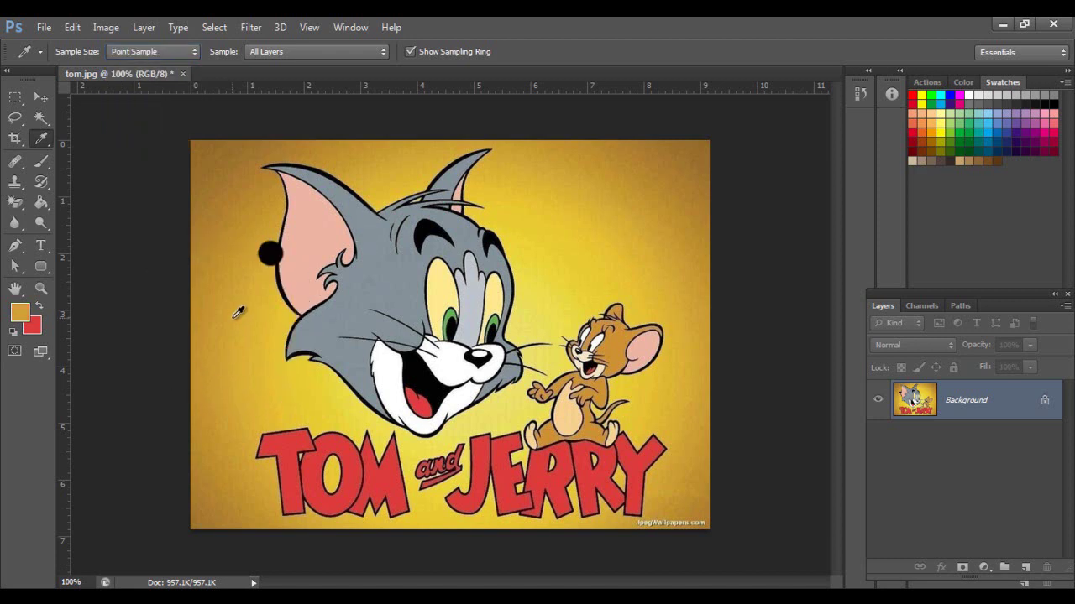
# - Zoom to 1810% near Tom's ear, sample yellow, black outline, then yellow, and show Sample Size options
pyautogui.scroll(5, 239, 313)
pyautogui.scroll(5, 173, 271)
pyautogui.scroll(3, 230, 283)
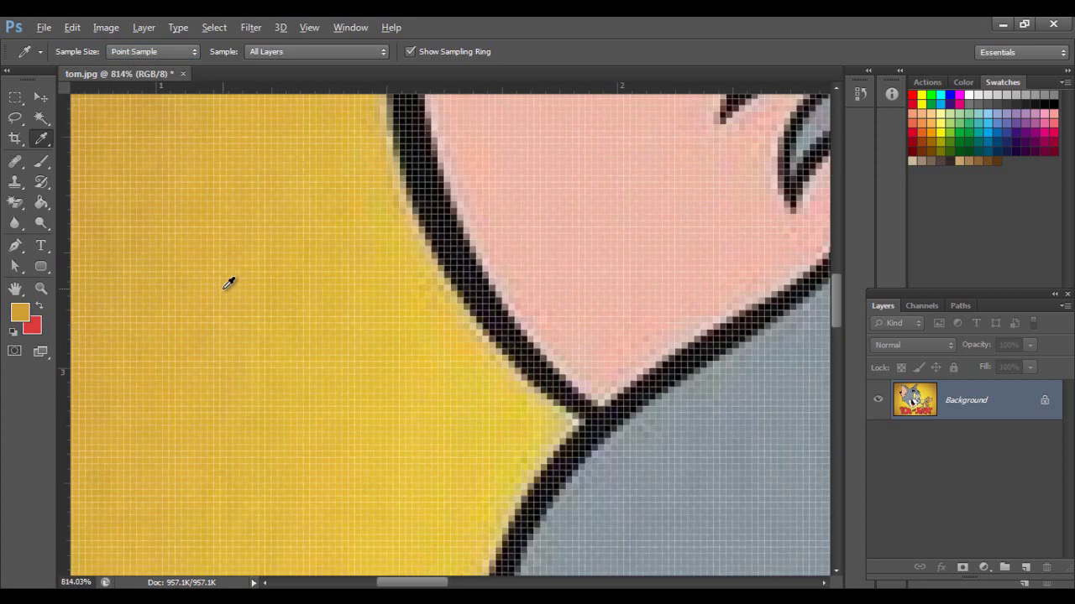
pyautogui.scroll(2, 239, 284)
pyautogui.scroll(2, 238, 284)
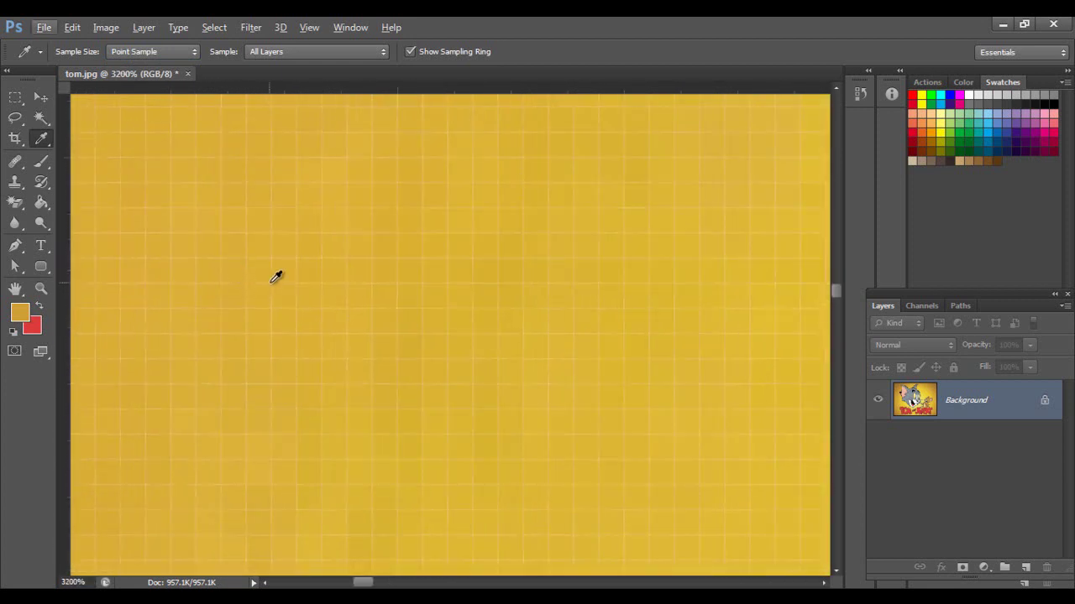
pyautogui.scroll(-2, 302, 296)
pyautogui.moveTo(628, 321); pyautogui.dragTo(329, 364)
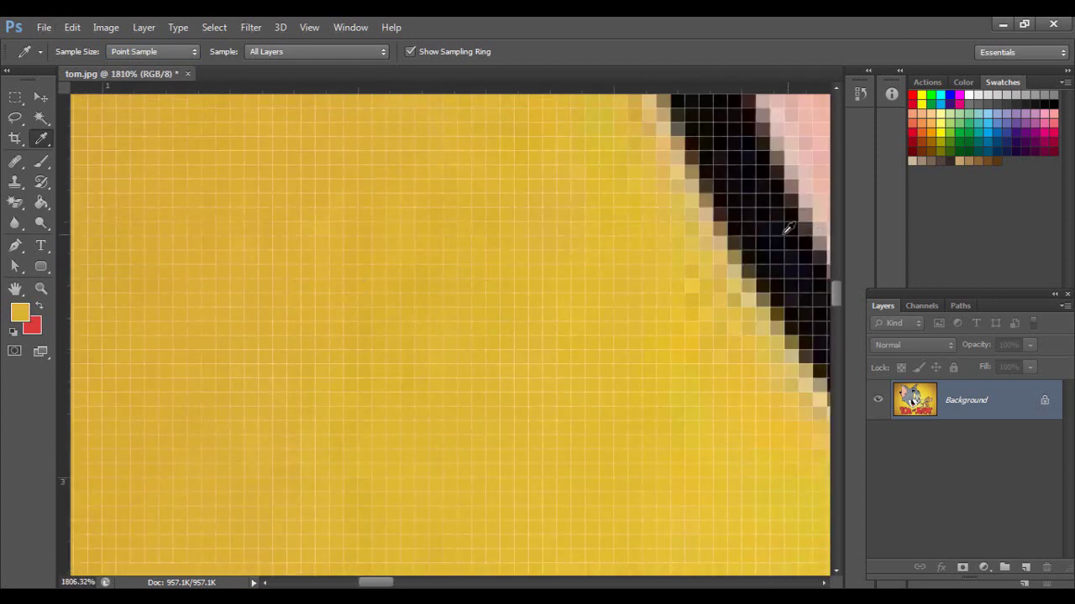
pyautogui.click(758, 237)
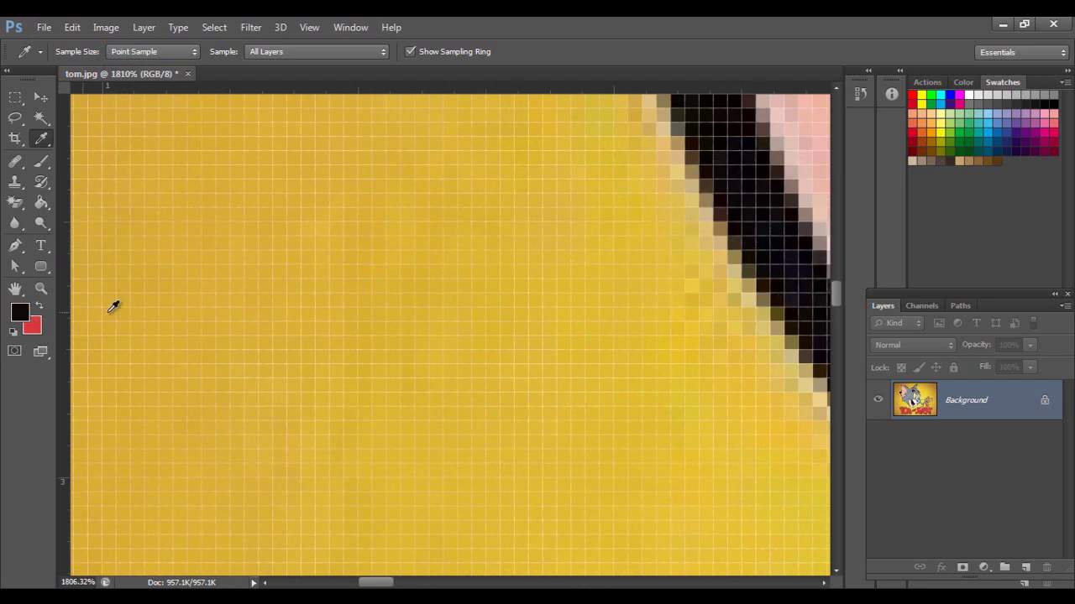
pyautogui.click(700, 251)
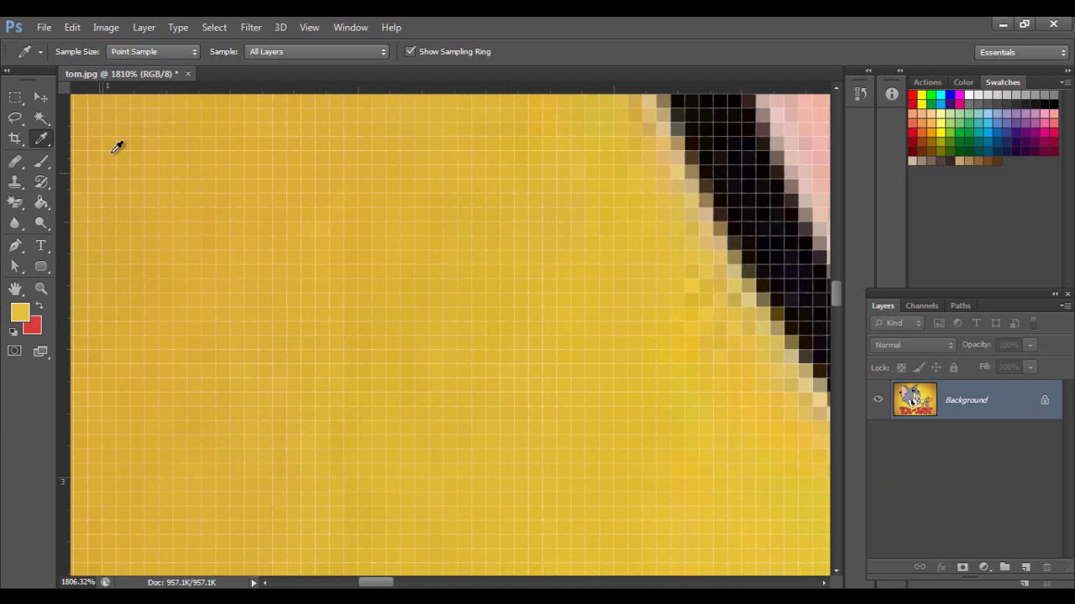
pyautogui.click(158, 52)
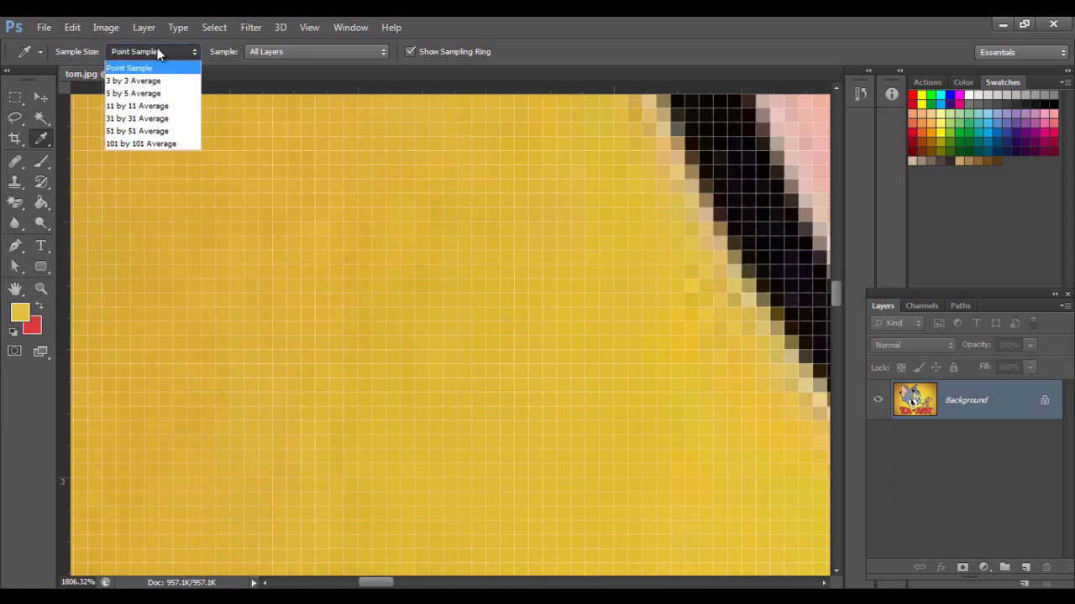
# - Set Sample Size to 5 by 5 Average and sample the outline edge and yellow background
pyautogui.click(149, 93)
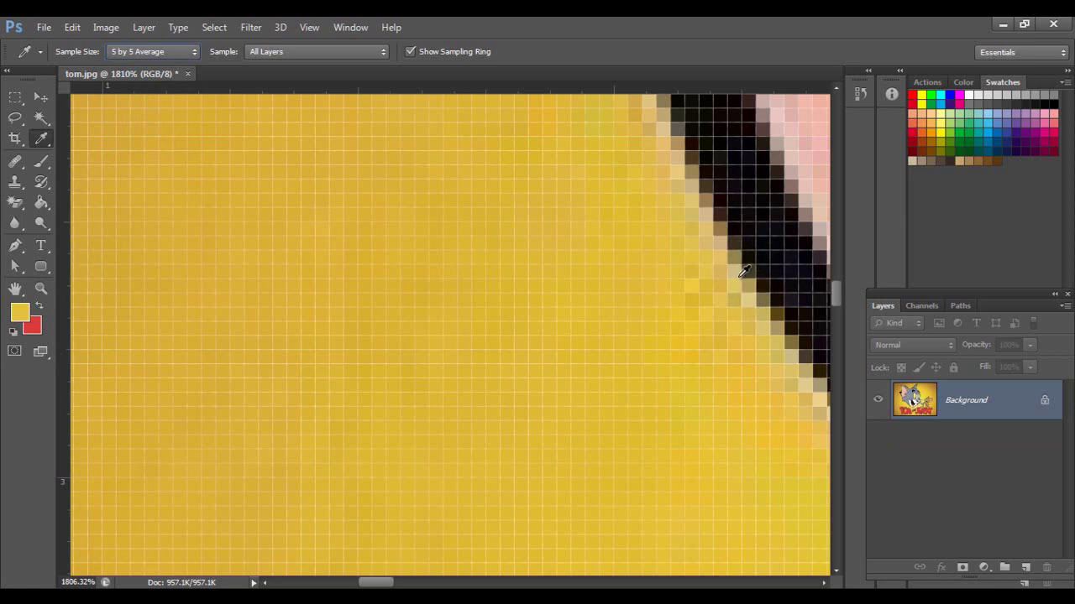
pyautogui.click(753, 267)
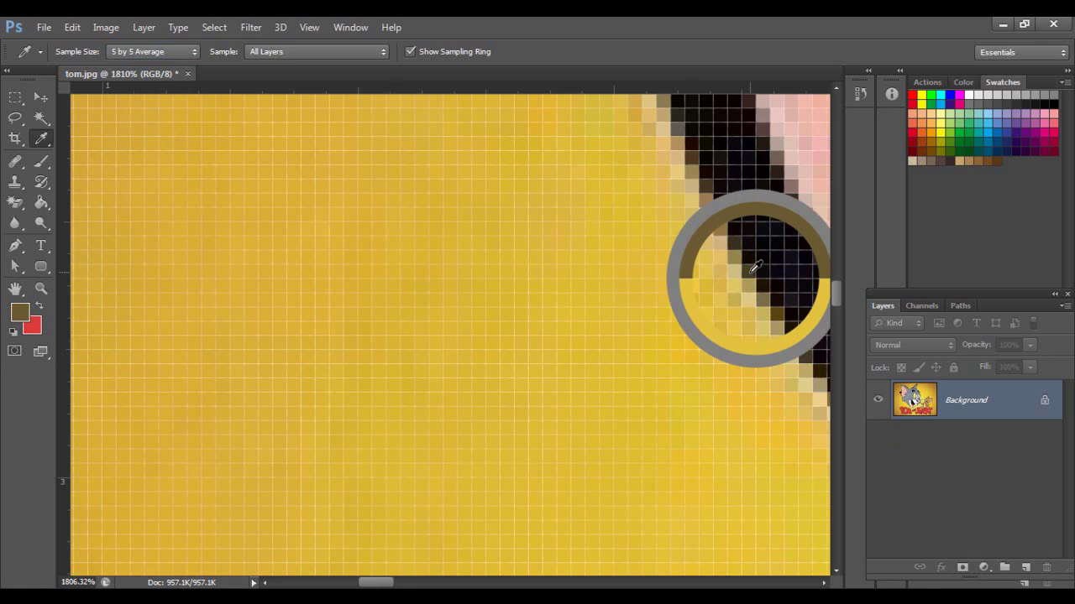
pyautogui.click(705, 326)
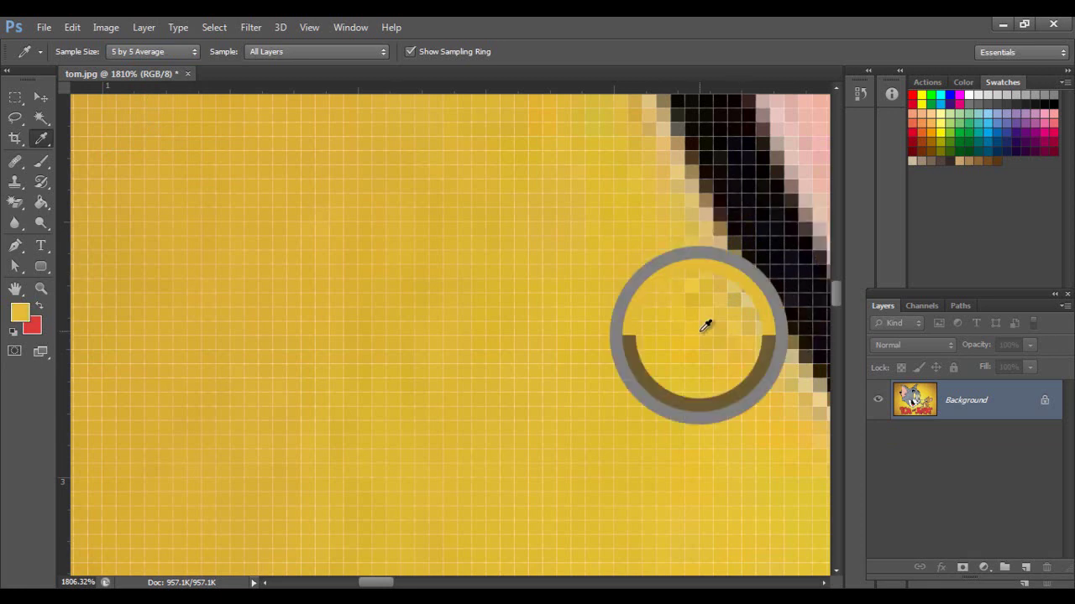
pyautogui.click(679, 283)
pyautogui.click(415, 242)
pyautogui.click(752, 183)
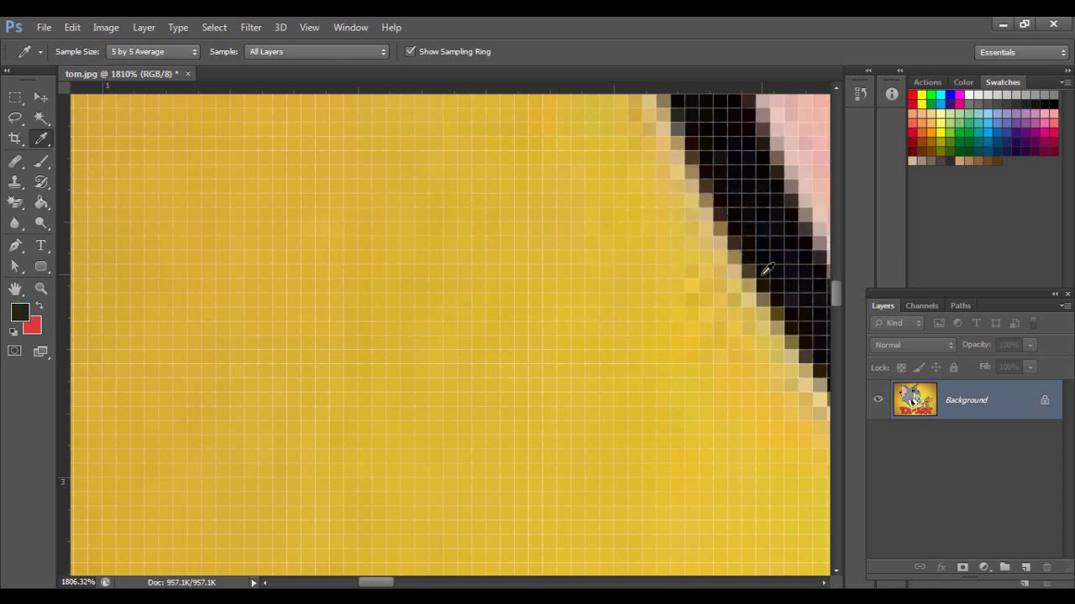
# - Sample the pink ear edge, outline and yellow spots, then zoom back out to 325%
pyautogui.moveTo(695, 304); pyautogui.dragTo(441, 378)
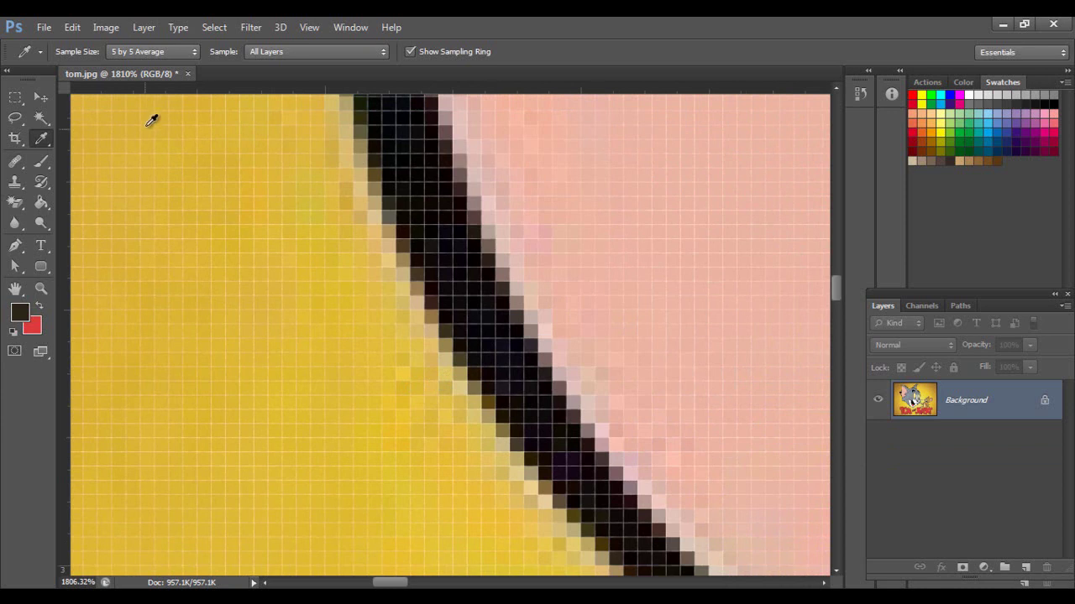
pyautogui.click(494, 216)
pyautogui.click(276, 211)
pyautogui.click(228, 408)
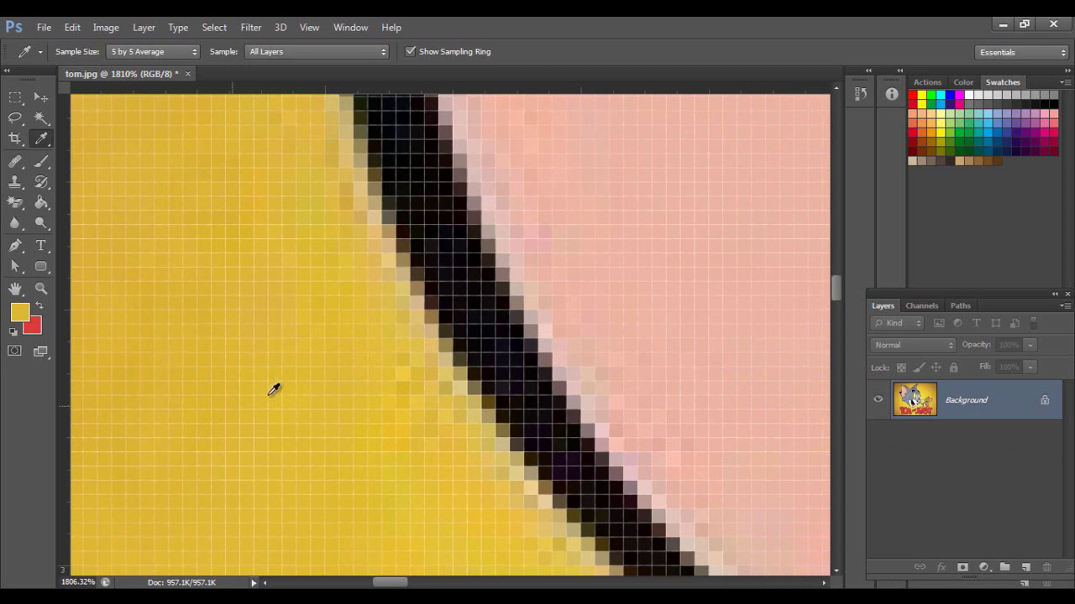
pyautogui.click(407, 341)
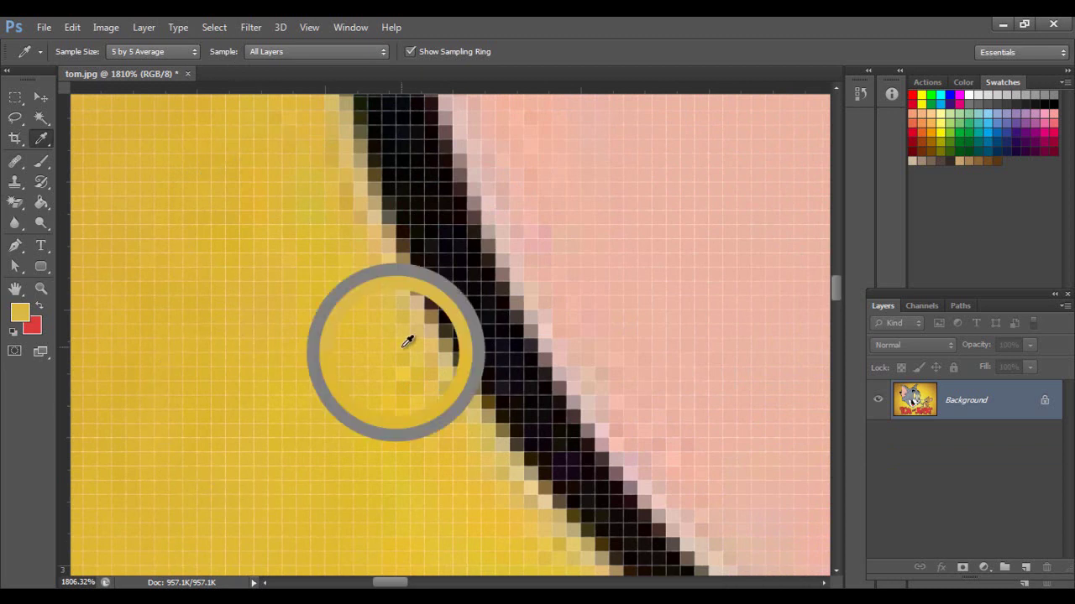
pyautogui.click(307, 326)
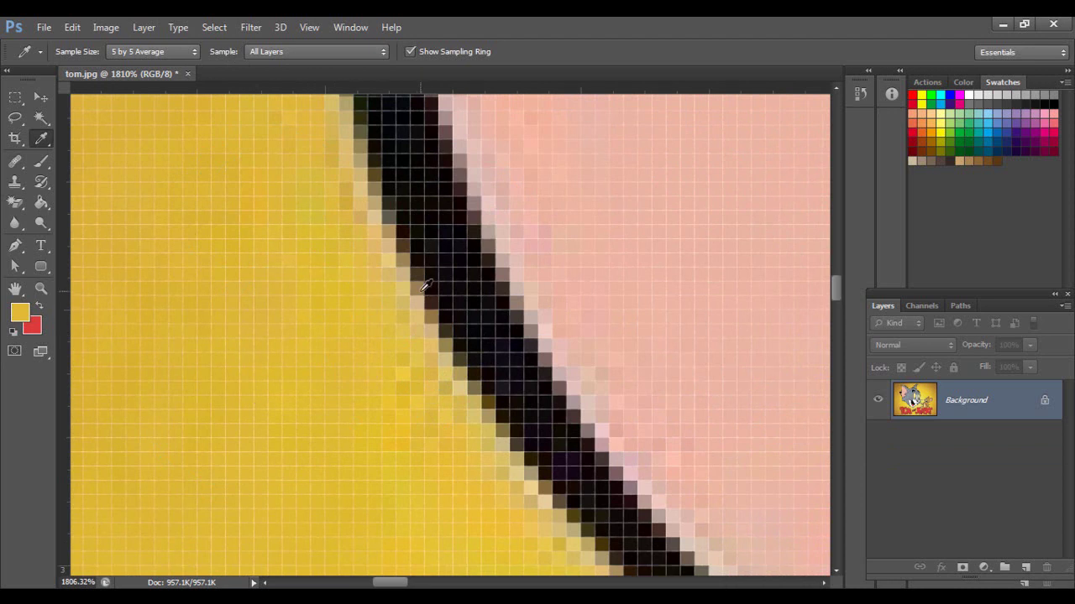
pyautogui.scroll(-2, 398, 338)
pyautogui.scroll(-2, 403, 343)
pyautogui.scroll(-3, 422, 362)
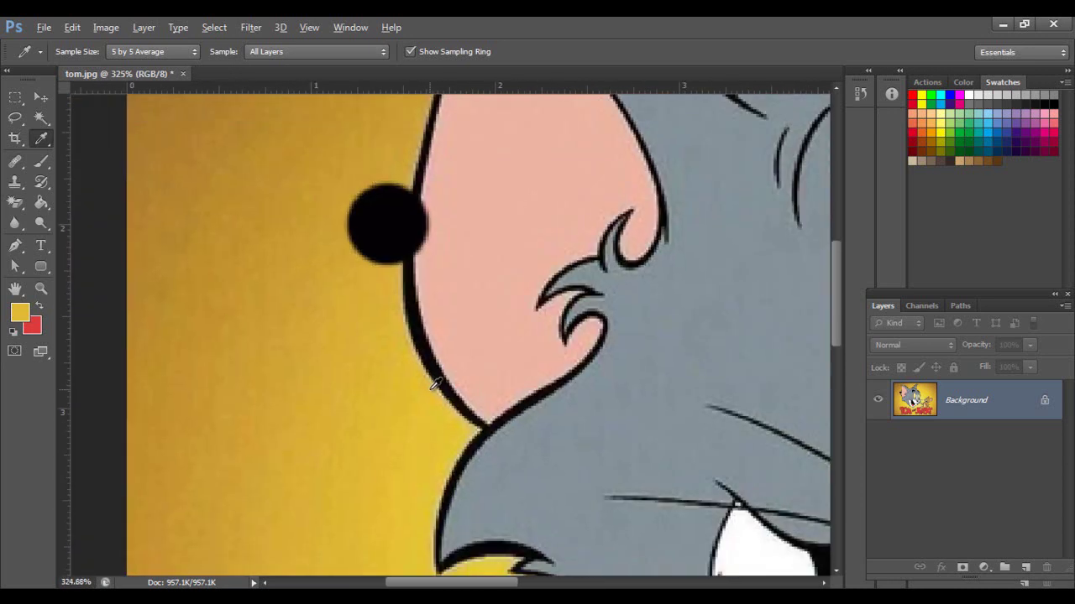
pyautogui.scroll(-4, 434, 383)
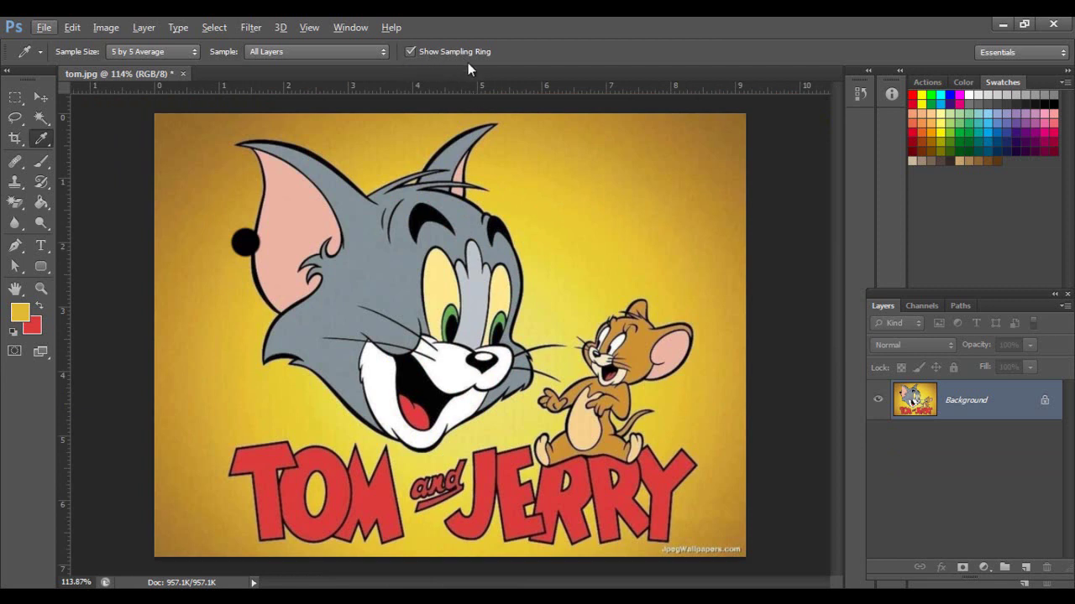
# - Toggle the sampling ring off and on, sampling yellow, Tom's mouth white and Jerry's belly
pyautogui.click(409, 52)
pyautogui.click(570, 209)
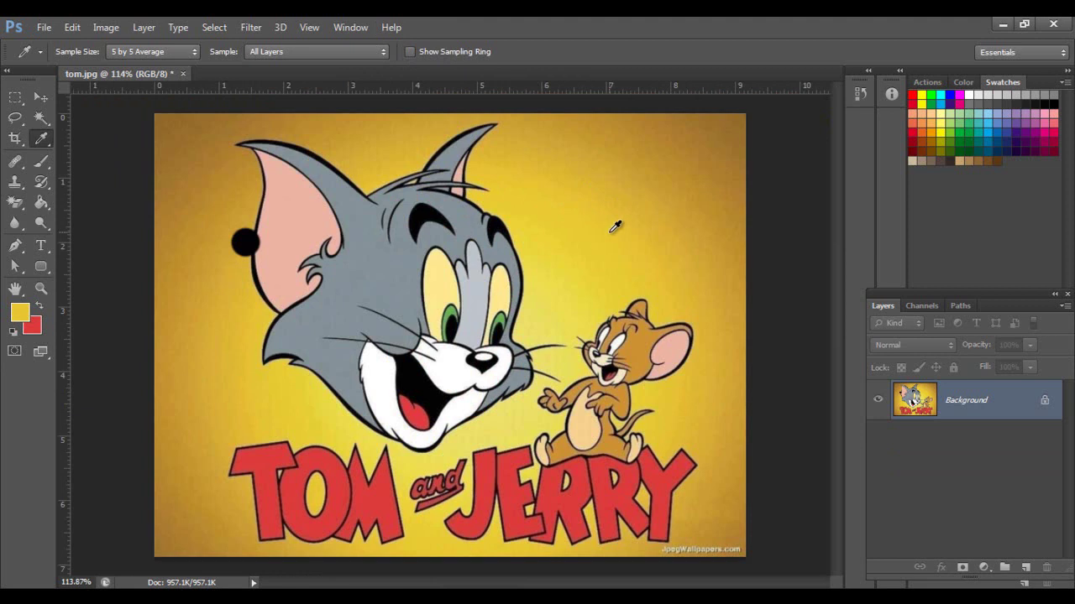
pyautogui.click(412, 51)
pyautogui.moveTo(617, 245); pyautogui.dragTo(451, 409)
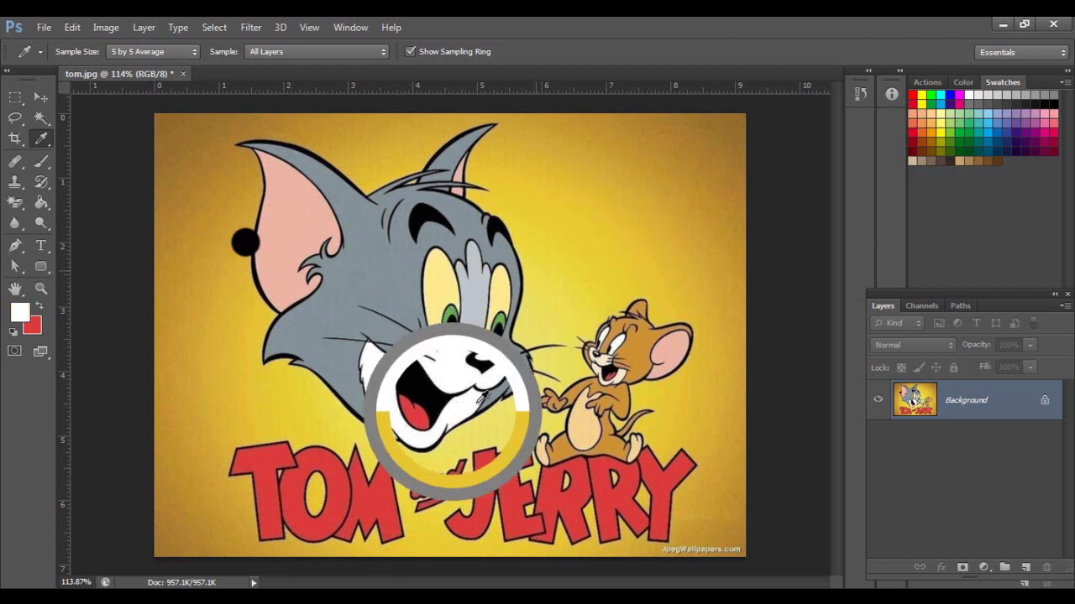
pyautogui.moveTo(451, 409); pyautogui.dragTo(581, 433)
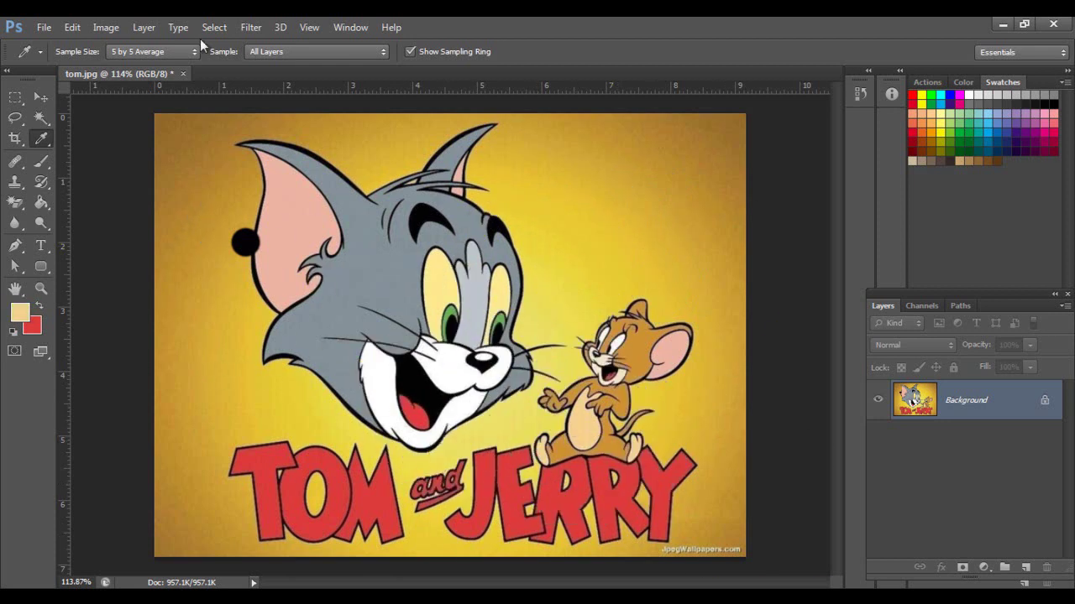
pyautogui.click(324, 52)
pyautogui.click(333, 57)
# - Reopen the Sample dropdown and close it, keeping All Layers
pyautogui.click(289, 52)
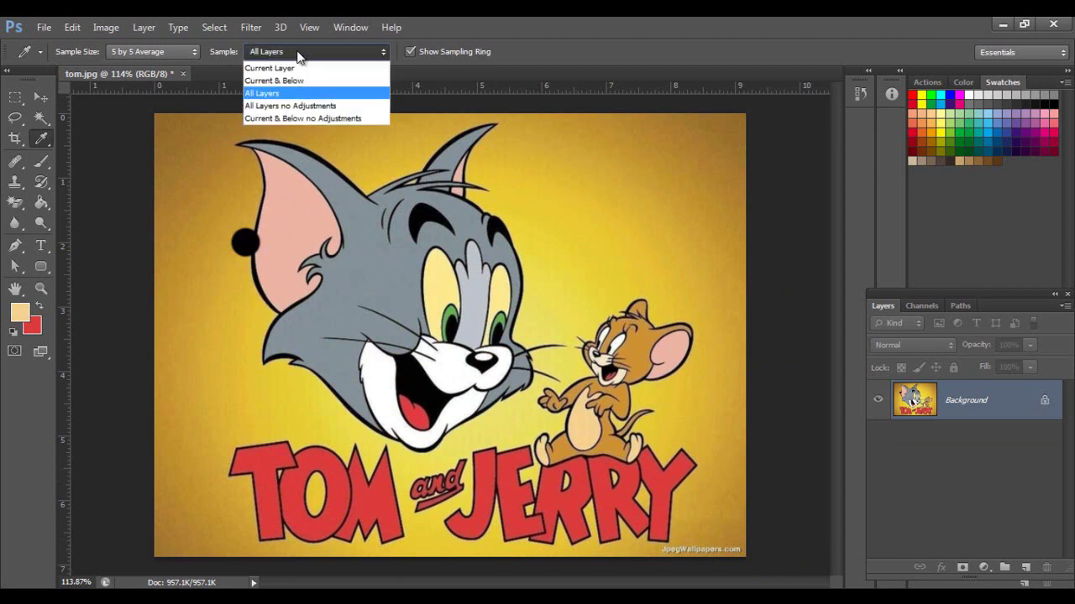
pyautogui.click(298, 53)
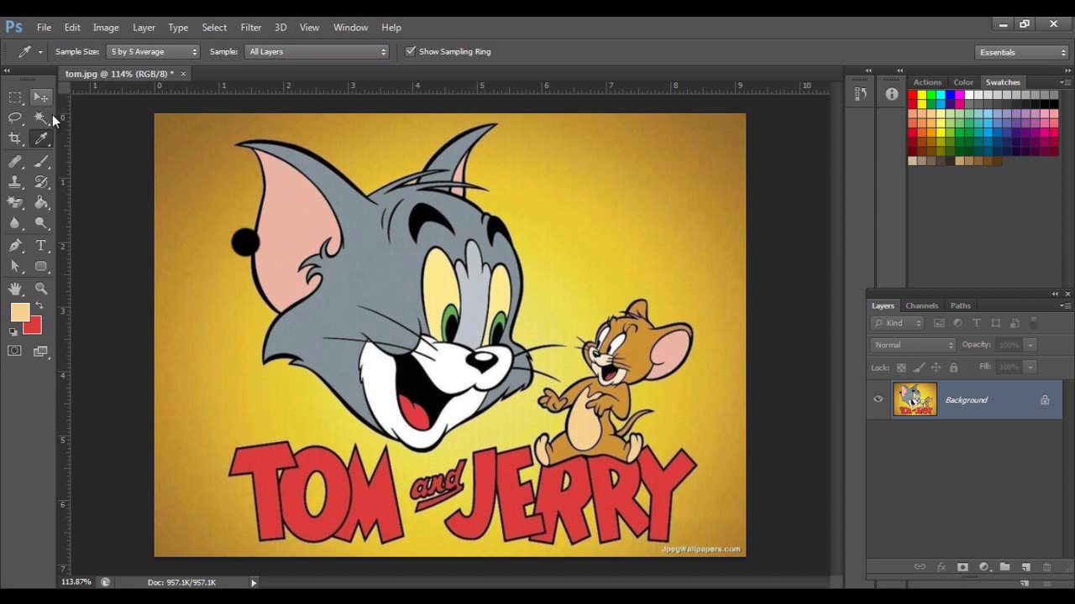
# - Right-click the Eyedropper to show its flyout of sampling and measuring tools
pyautogui.rightClick(41, 139)
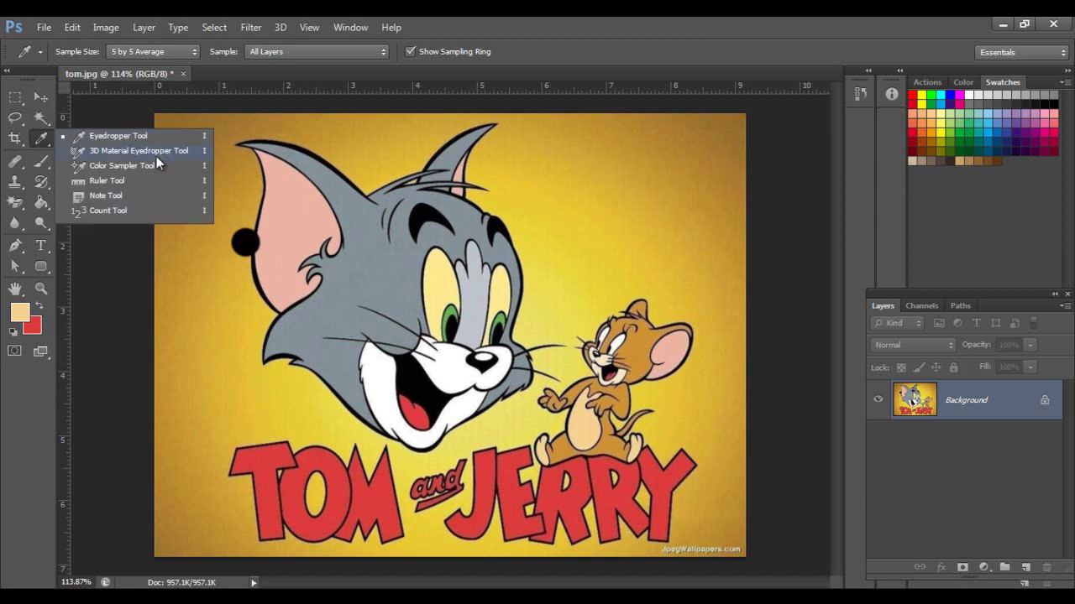